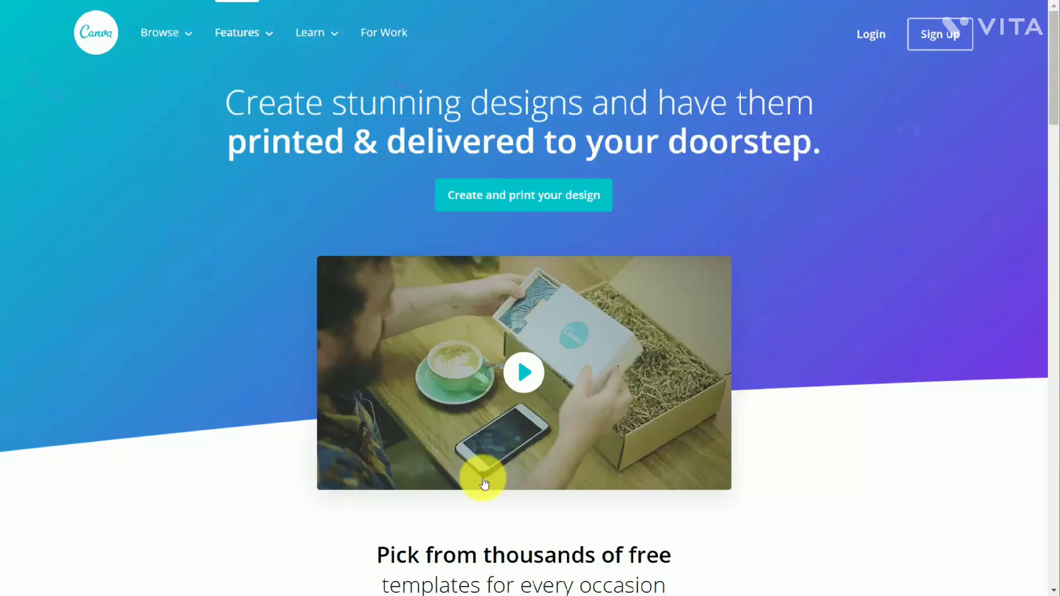
Create a 16:9 presentation and apply the "Our Mission" page of the Pink and White Geometric Gradient Memphis Creative template.
scroll(483, 480, down, 10)
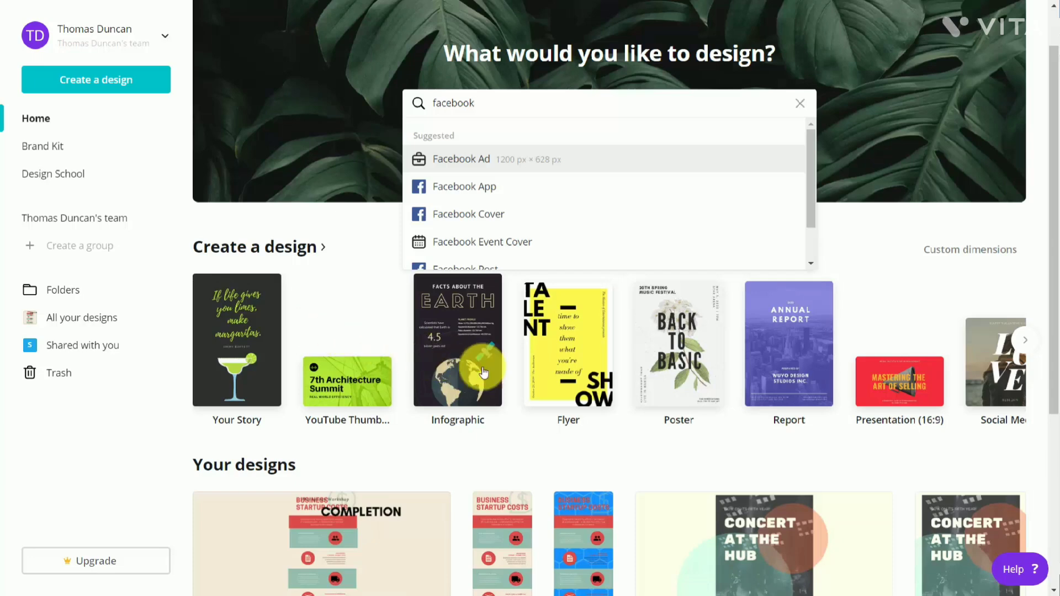
click(880, 381)
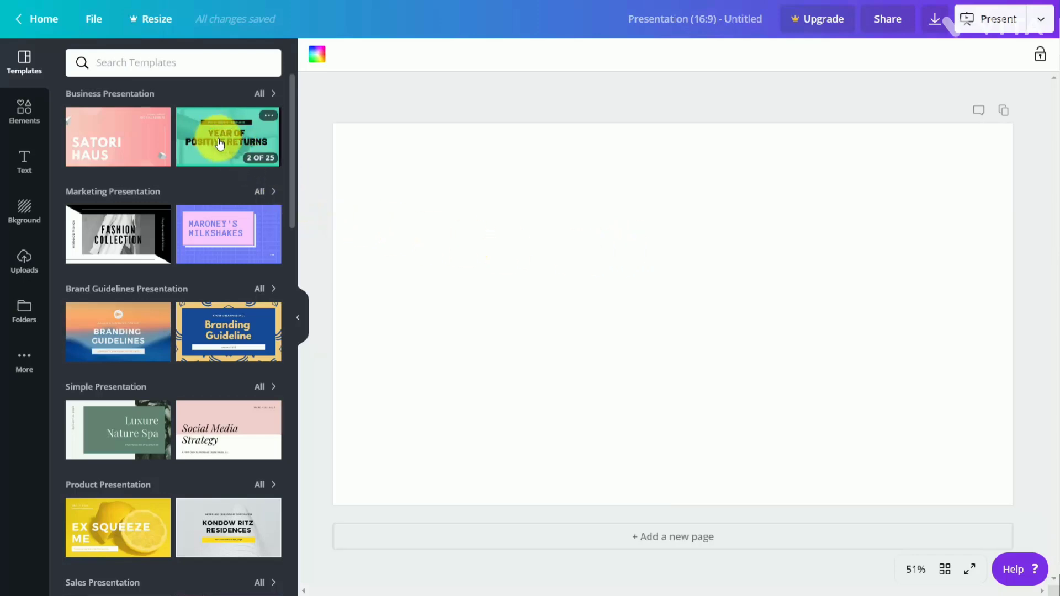
click(224, 228)
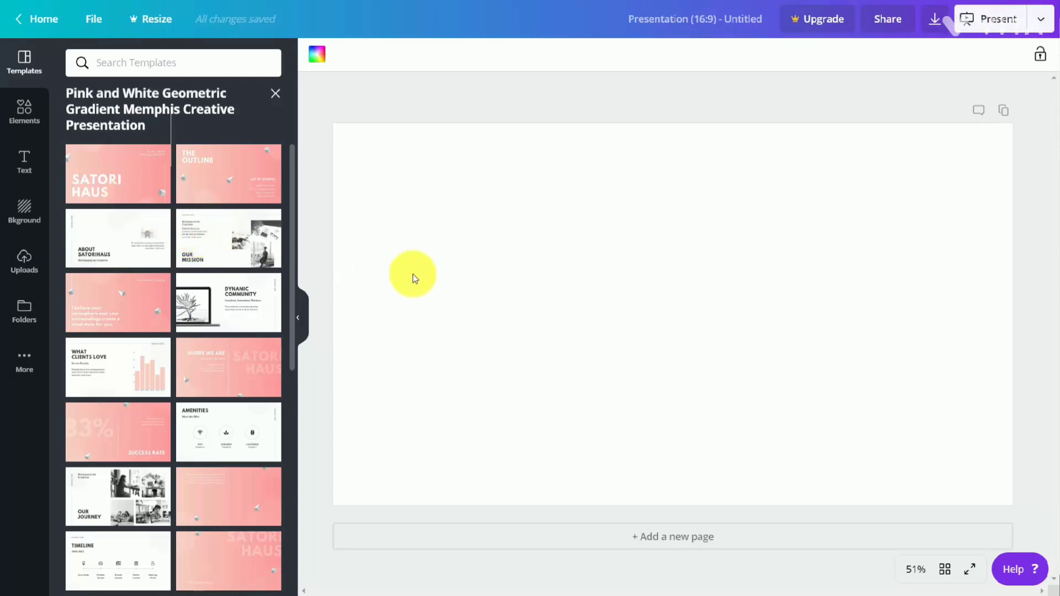
click(229, 236)
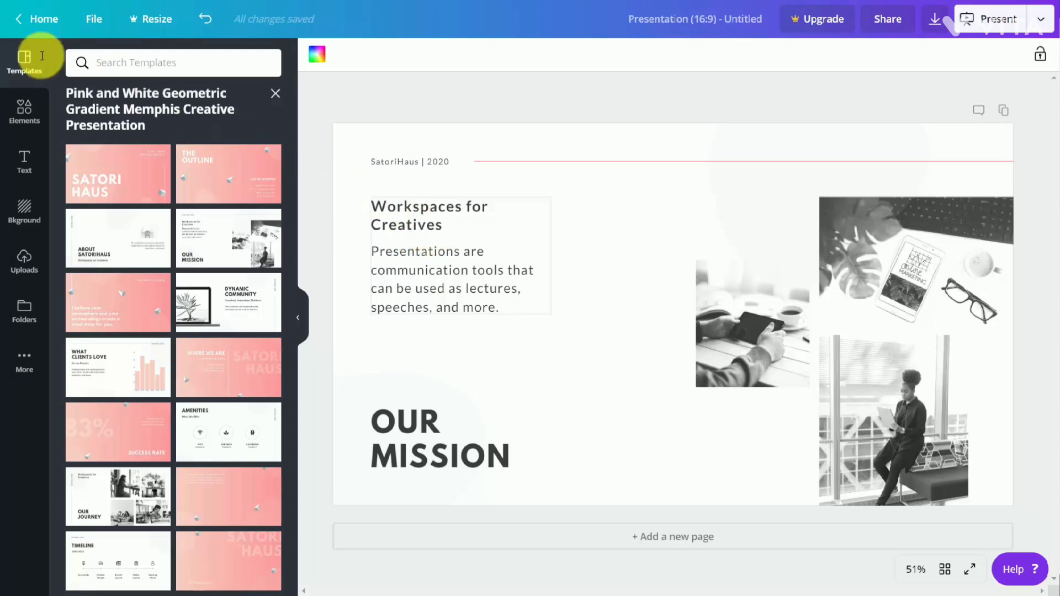
Browse the elements library for the presentation, looking through all element categories, the photos and the graphics.
click(22, 115)
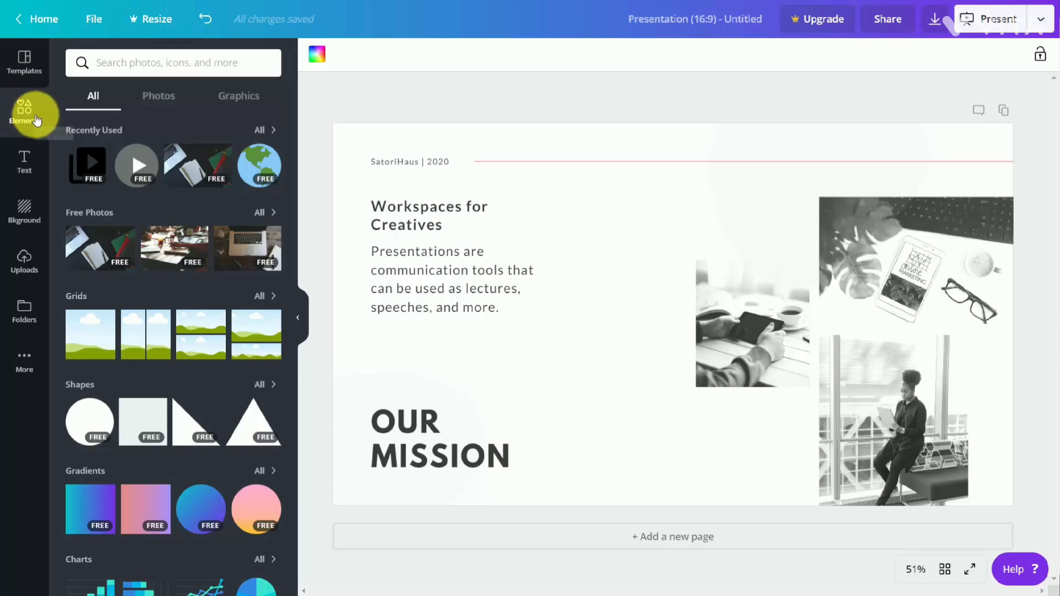
scroll(122, 219, down, 1)
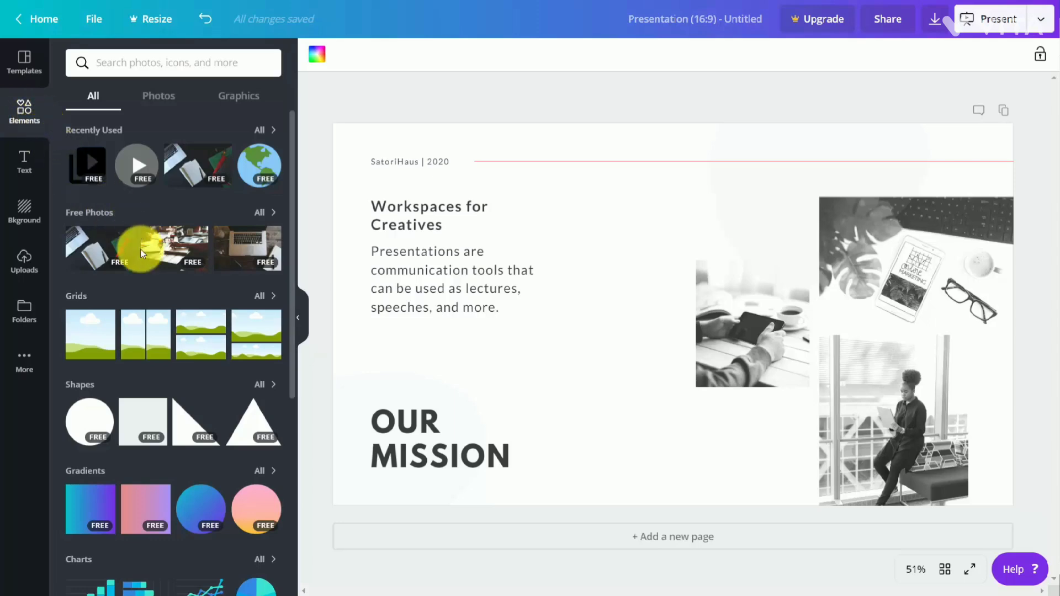
scroll(191, 309, down, 5)
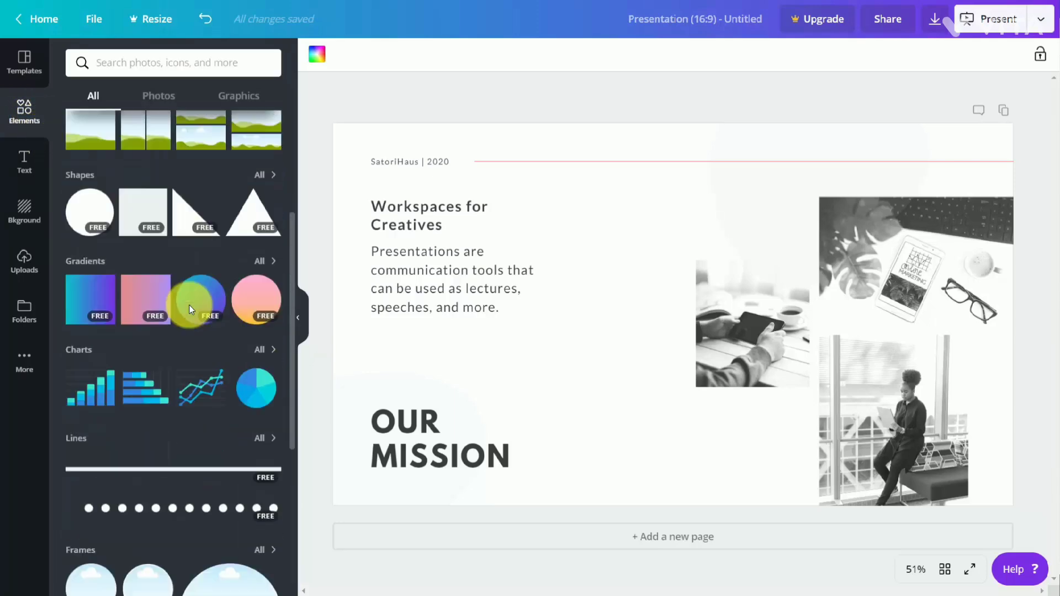
scroll(190, 309, up, 5)
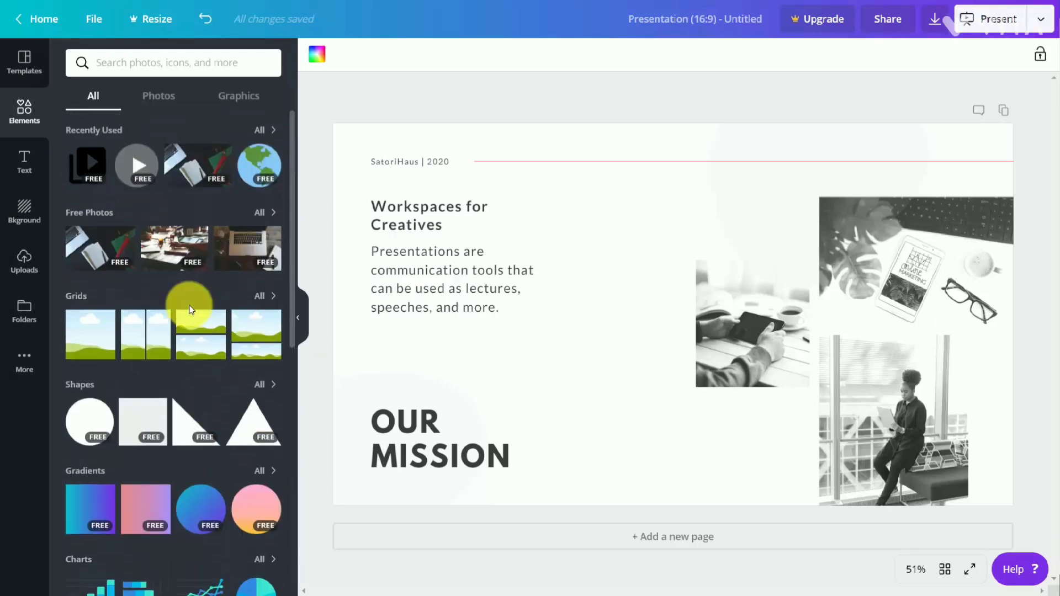
click(162, 98)
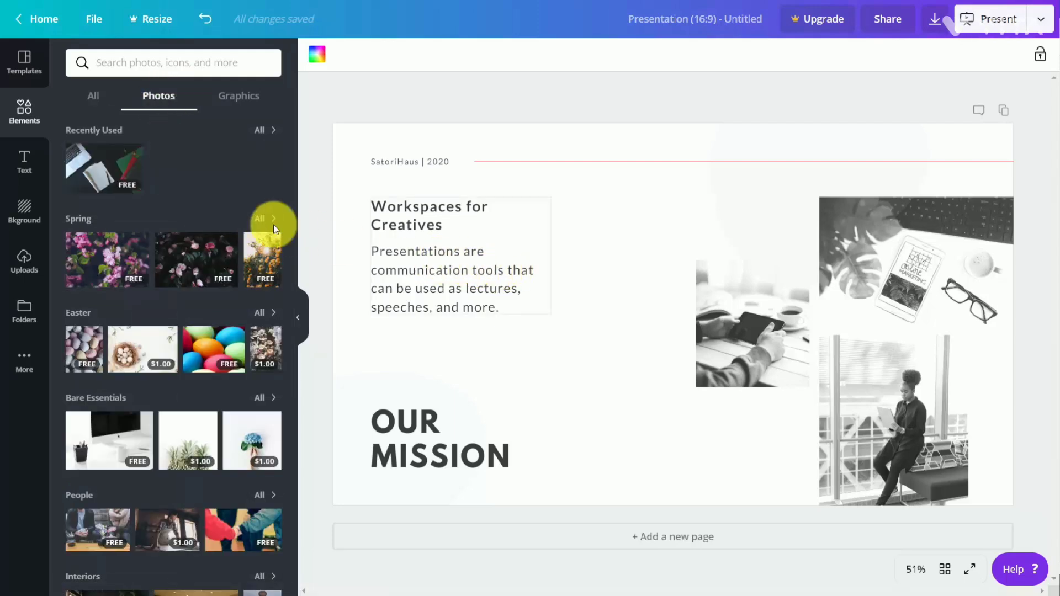
click(245, 104)
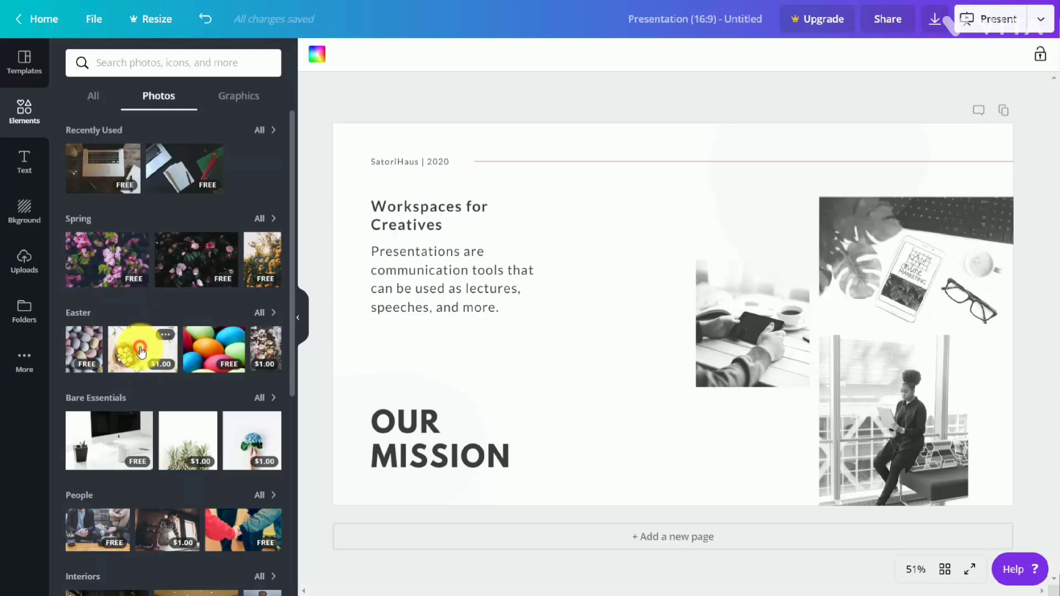
Insert the $1.00 Easter photo of eggs in a nest and try to purchase it to remove its watermark.
click(141, 351)
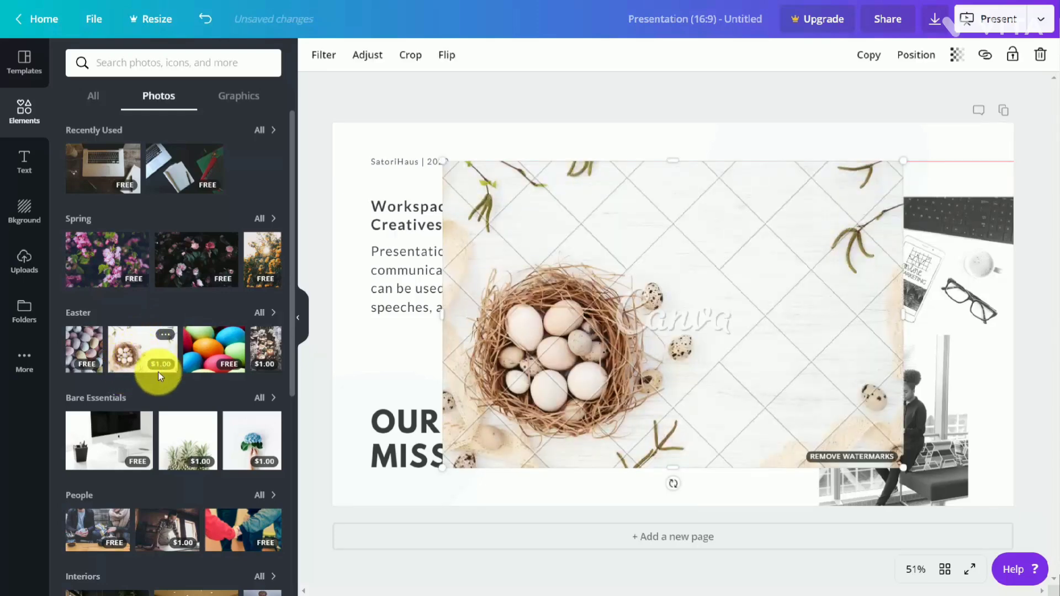
click(843, 461)
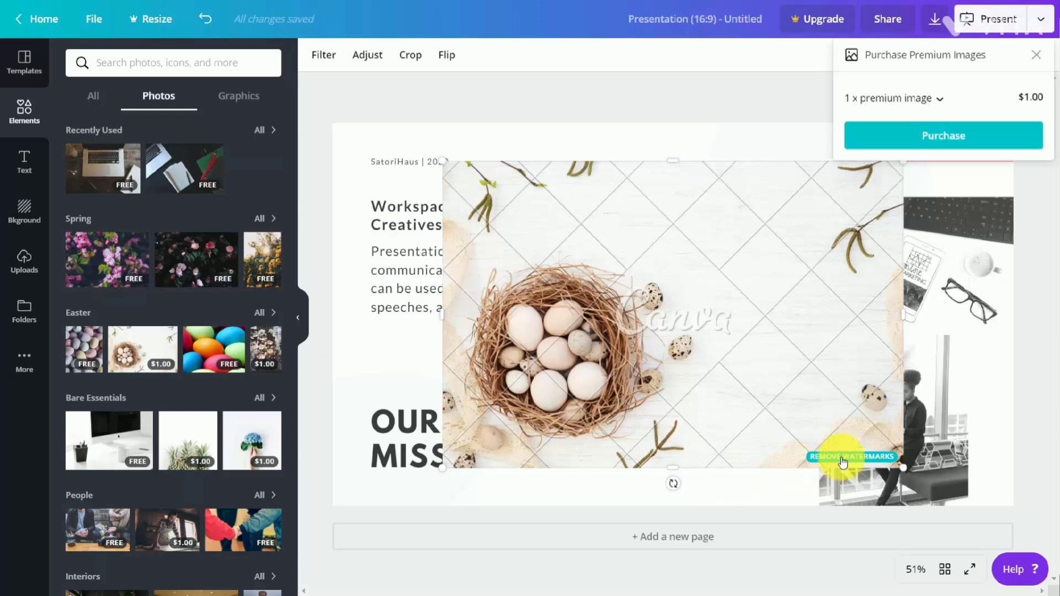
click(934, 143)
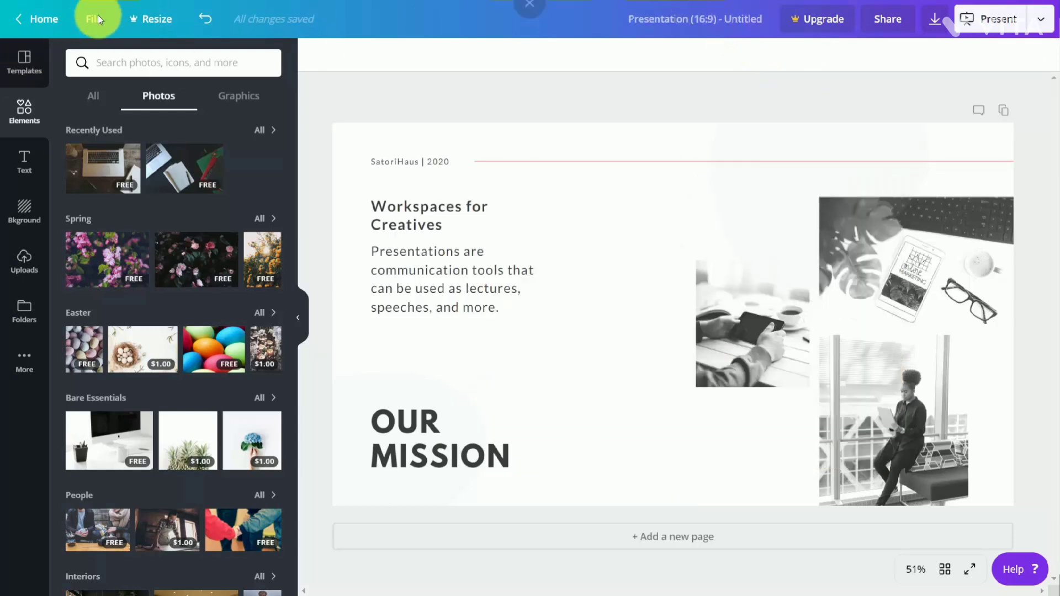
Review the current template's pages and go back to the full list of presentation templates.
click(24, 62)
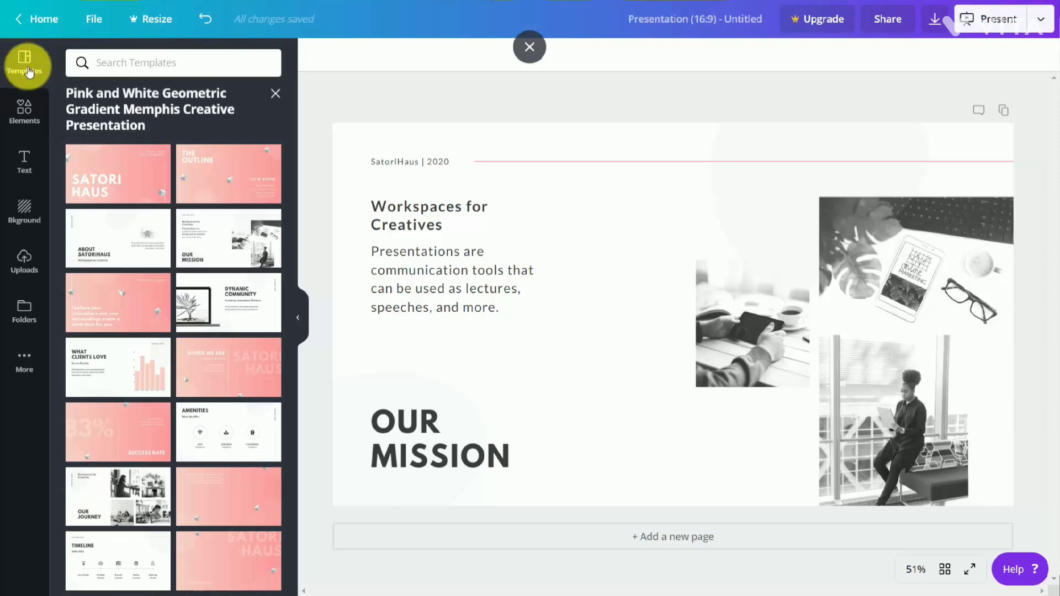
click(279, 95)
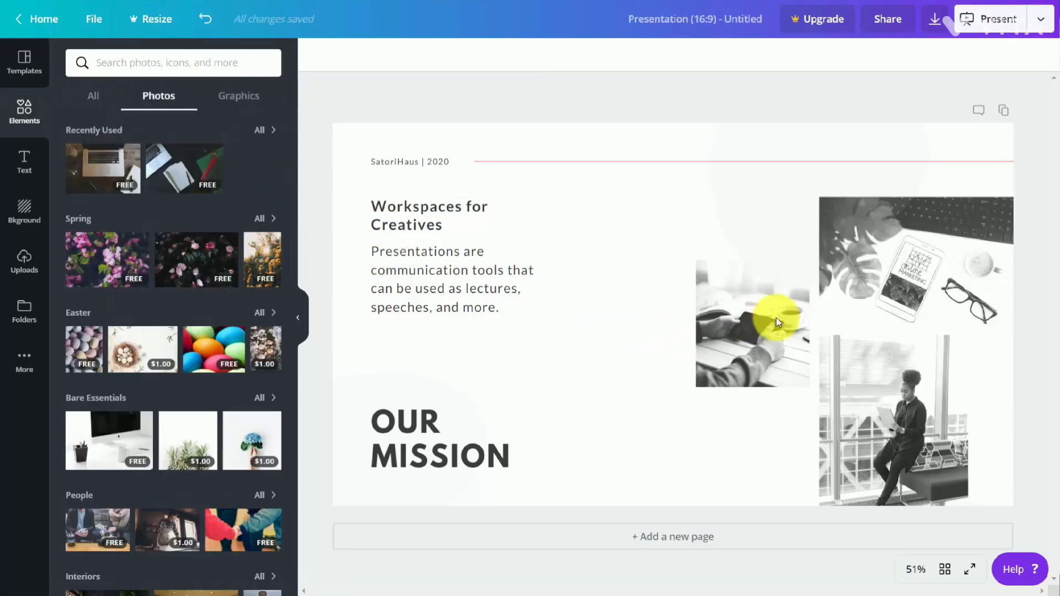
Try shrinking and deleting the photo of hands holding a phone, and undo both changes.
click(722, 304)
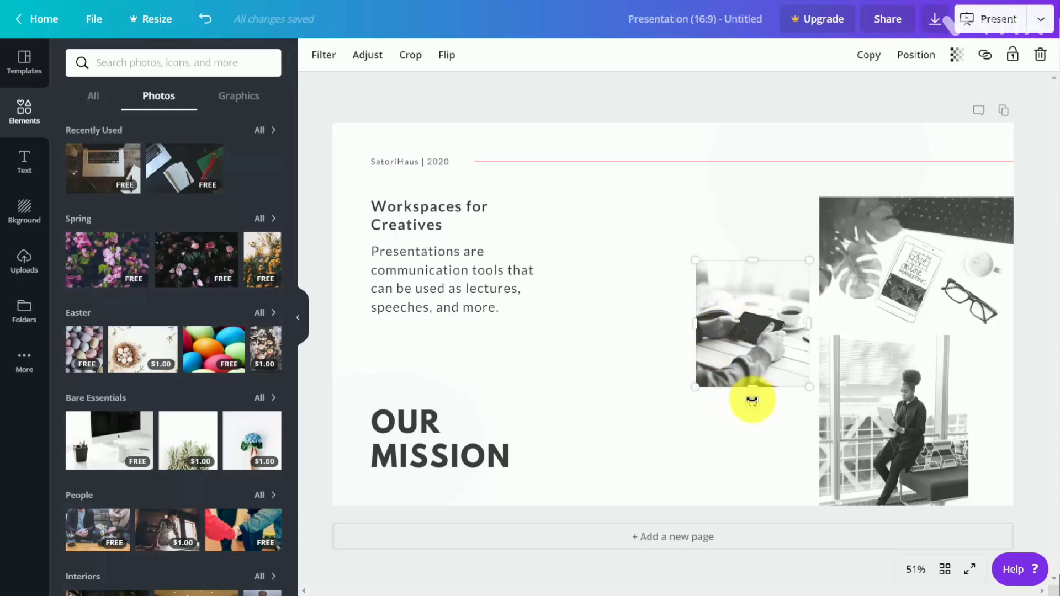
mouse_move(758, 396)
mouse_down()
mouse_move(774, 383)
mouse_move(752, 398)
mouse_up()
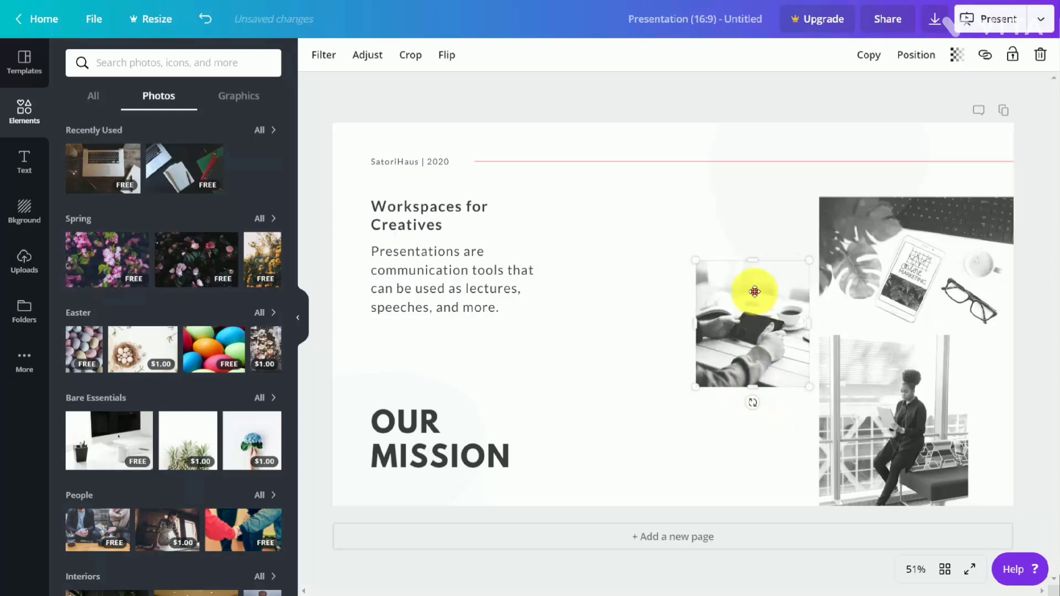
drag(806, 258, 754, 302)
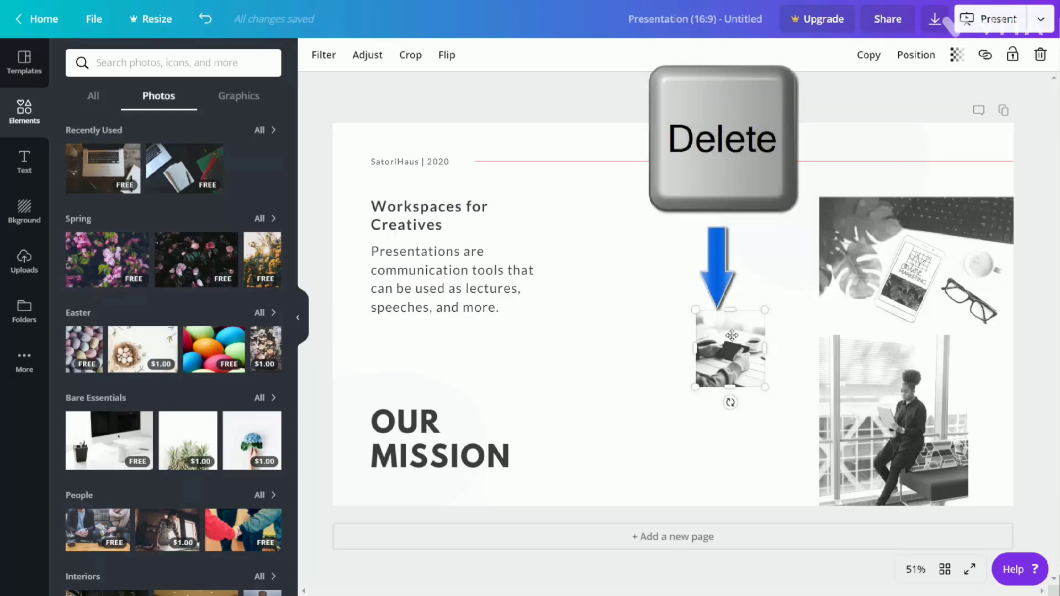
key(Delete)
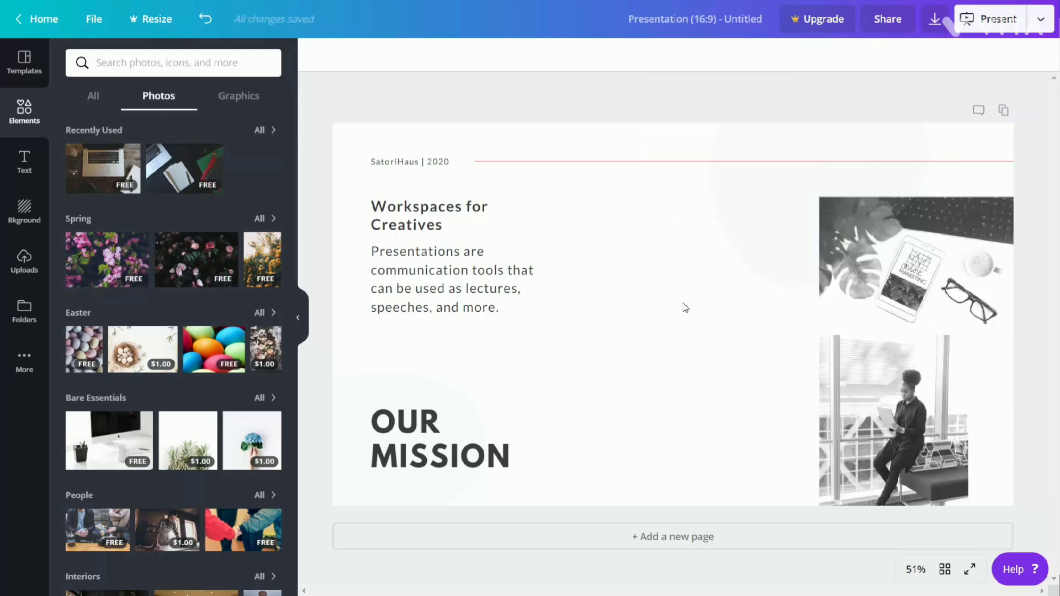
click(207, 27)
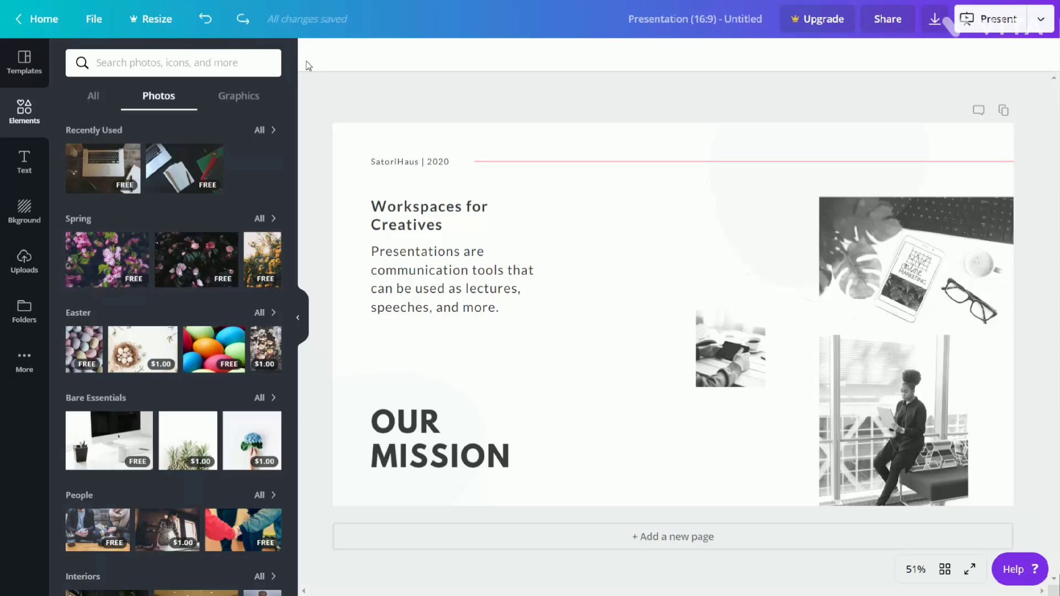
click(208, 27)
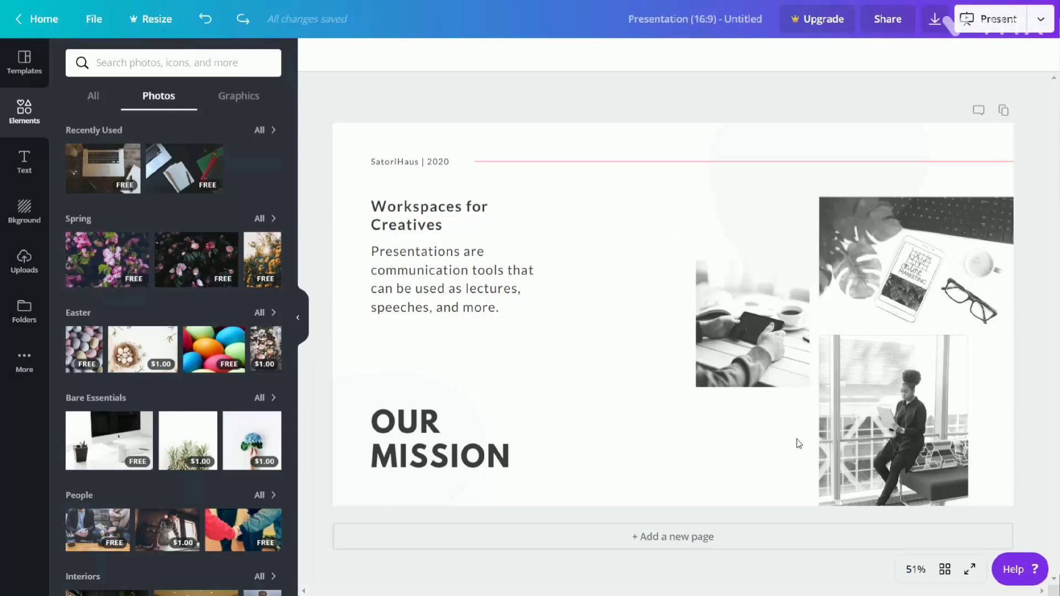
Replace the photo of hands holding a phone with the recently used laptop photo, shrinking it and moving it into the empty space.
click(754, 315)
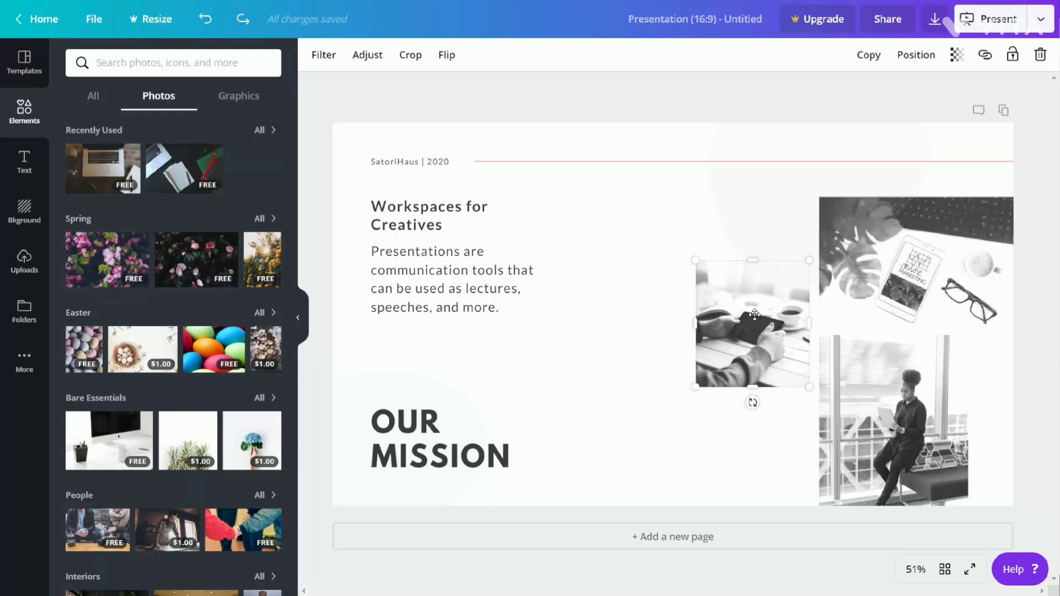
key(Delete)
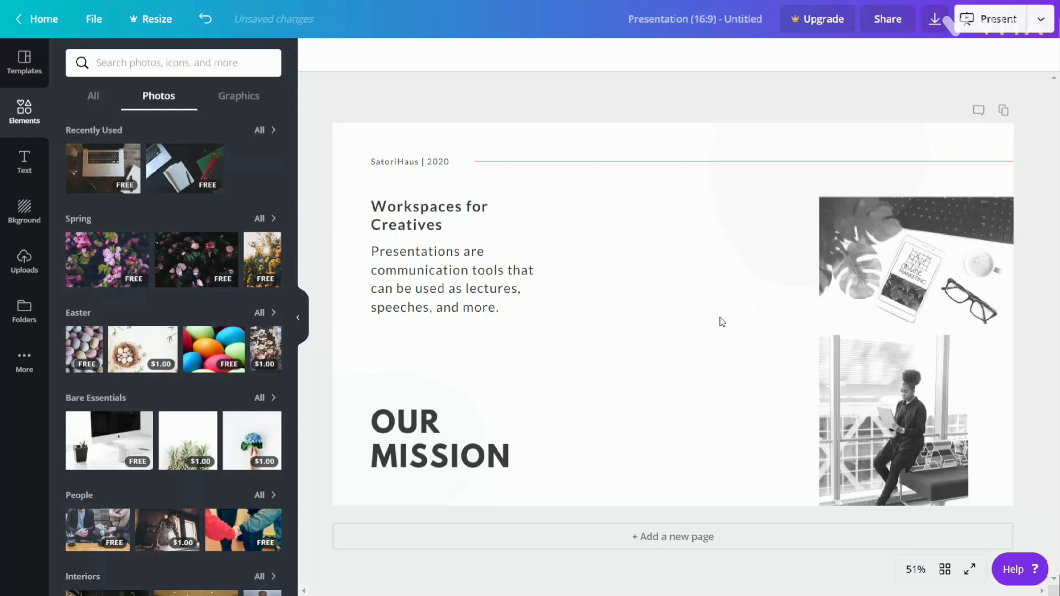
click(105, 170)
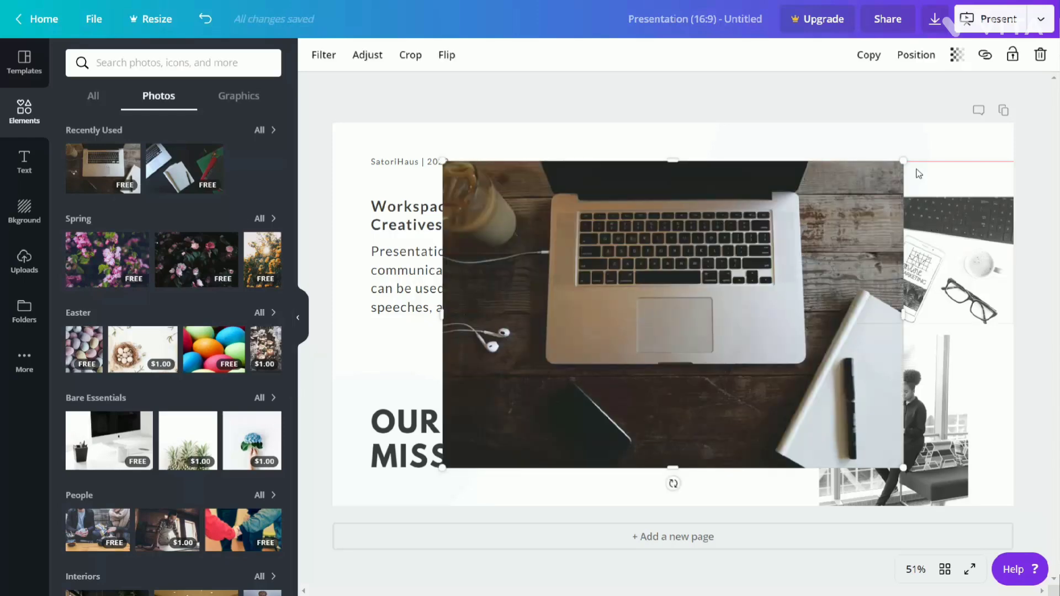
drag(837, 212, 656, 325)
drag(591, 366, 755, 307)
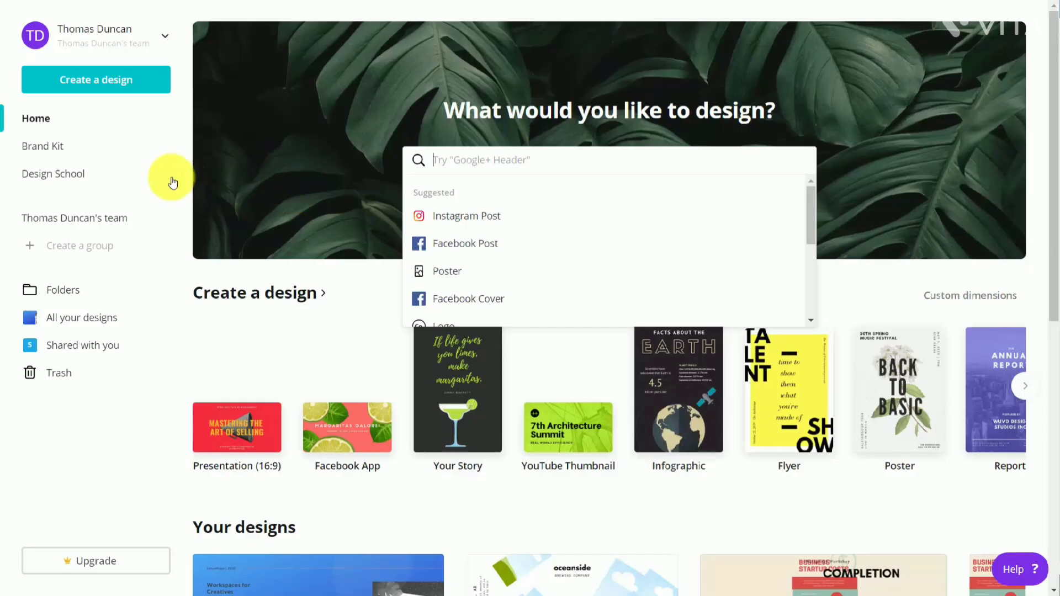
Create another 16:9 presentation and apply the cover page of the Pink and White Social Media Strategy template.
click(182, 248)
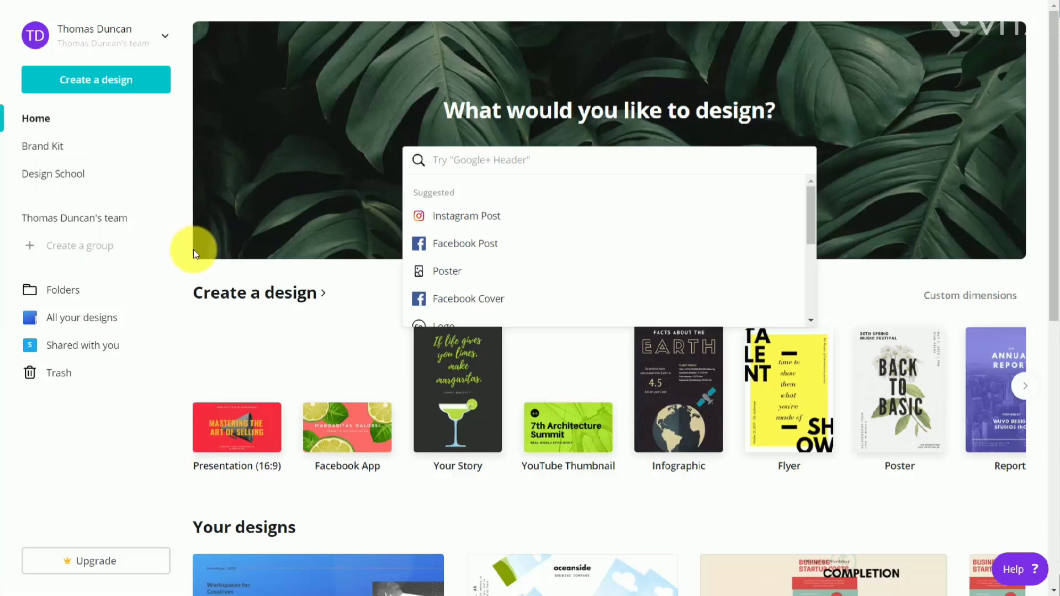
click(243, 426)
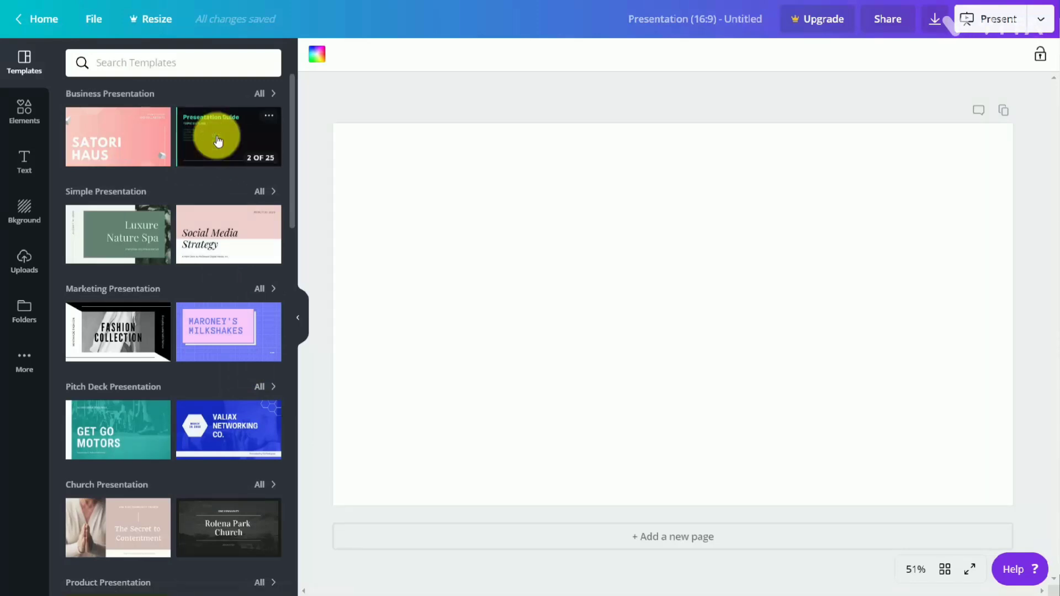
click(201, 234)
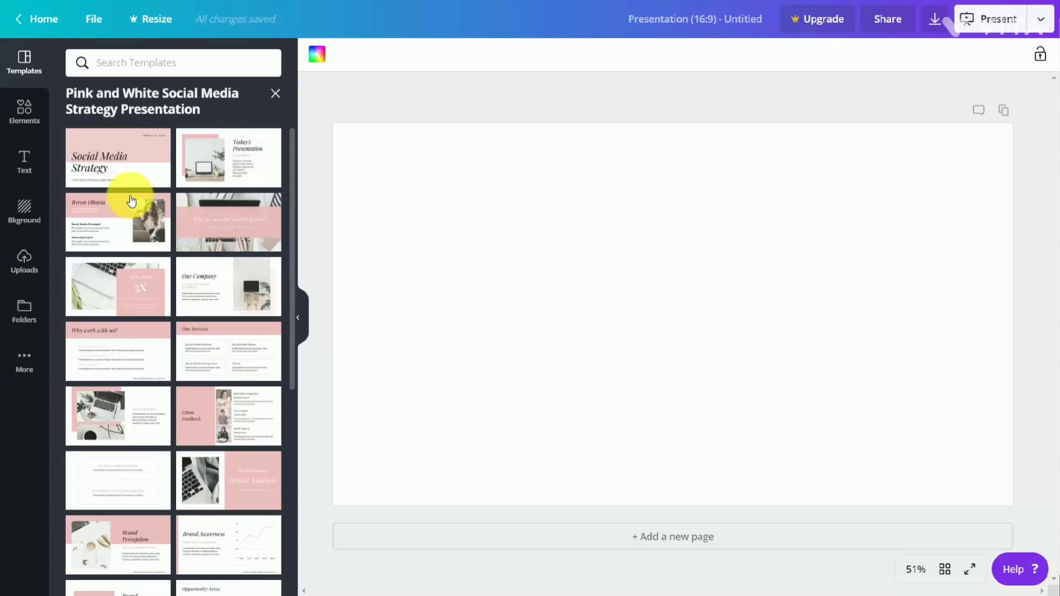
click(113, 159)
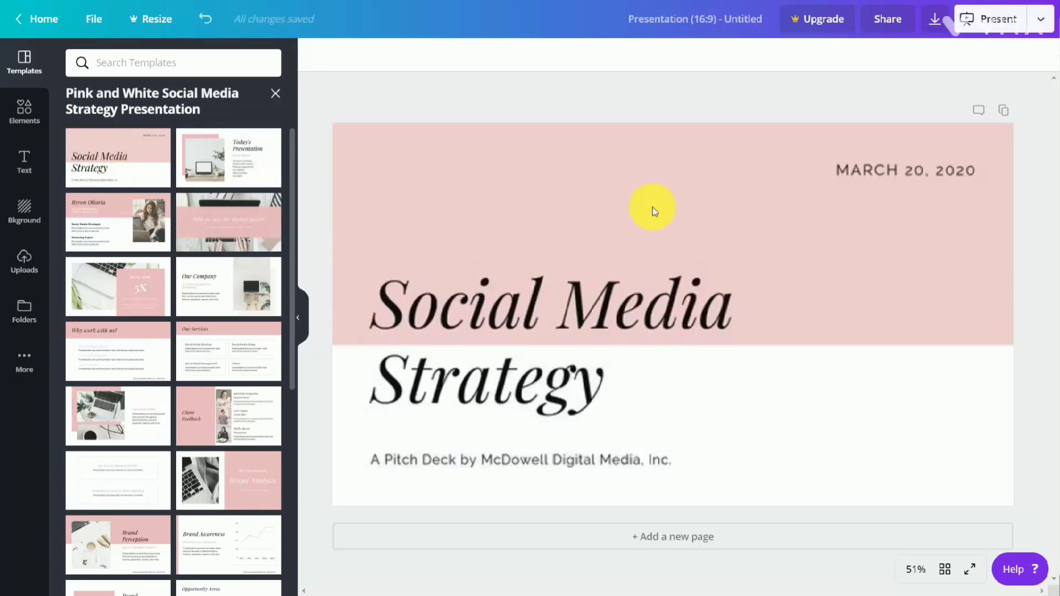
click(462, 201)
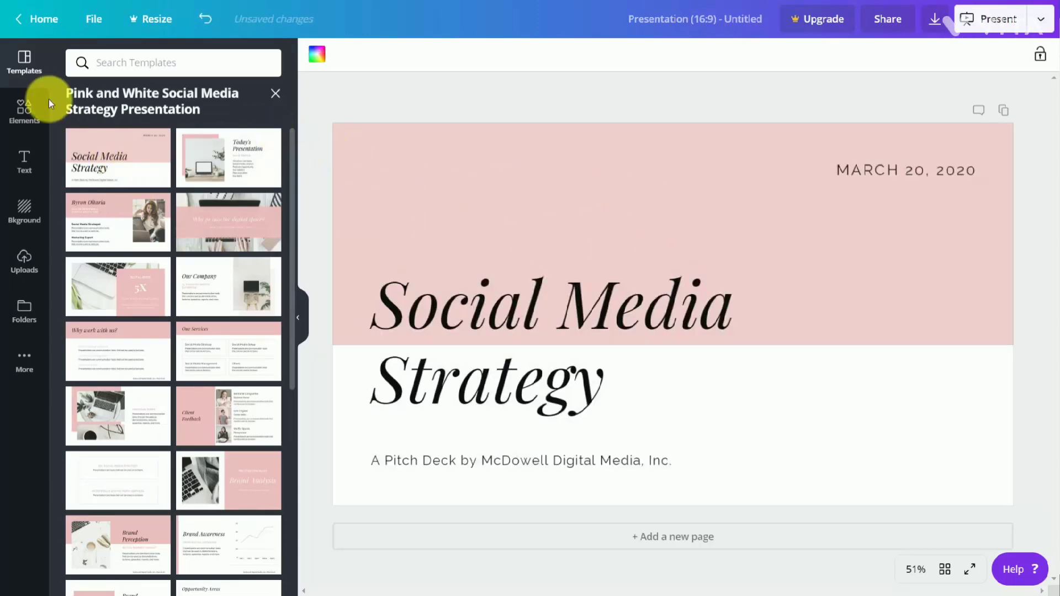
Look through the elements, text styles, backgrounds, uploaded images and additional apps available for the presentation.
click(30, 121)
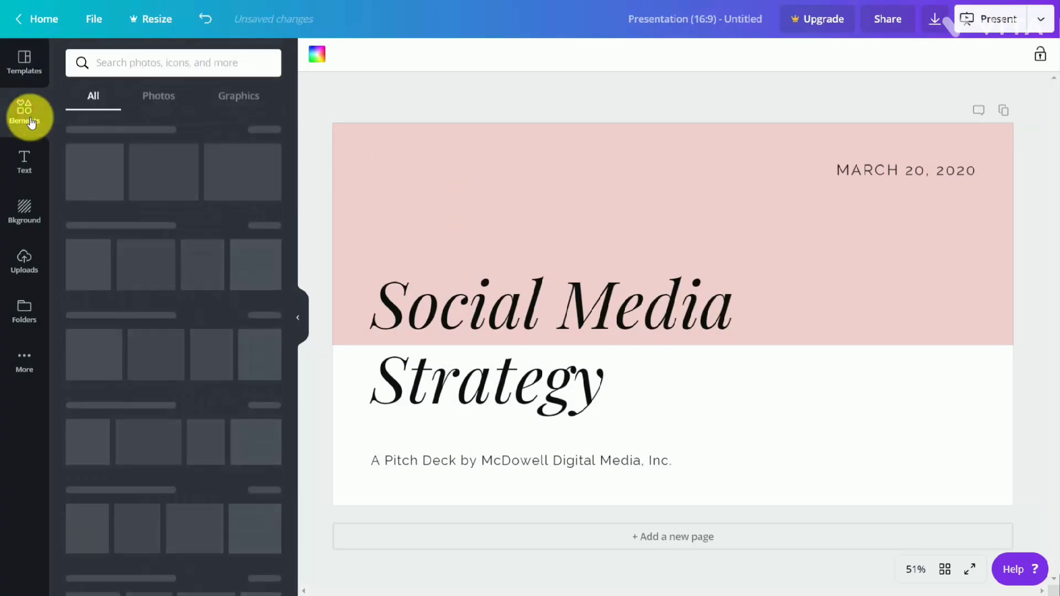
click(23, 161)
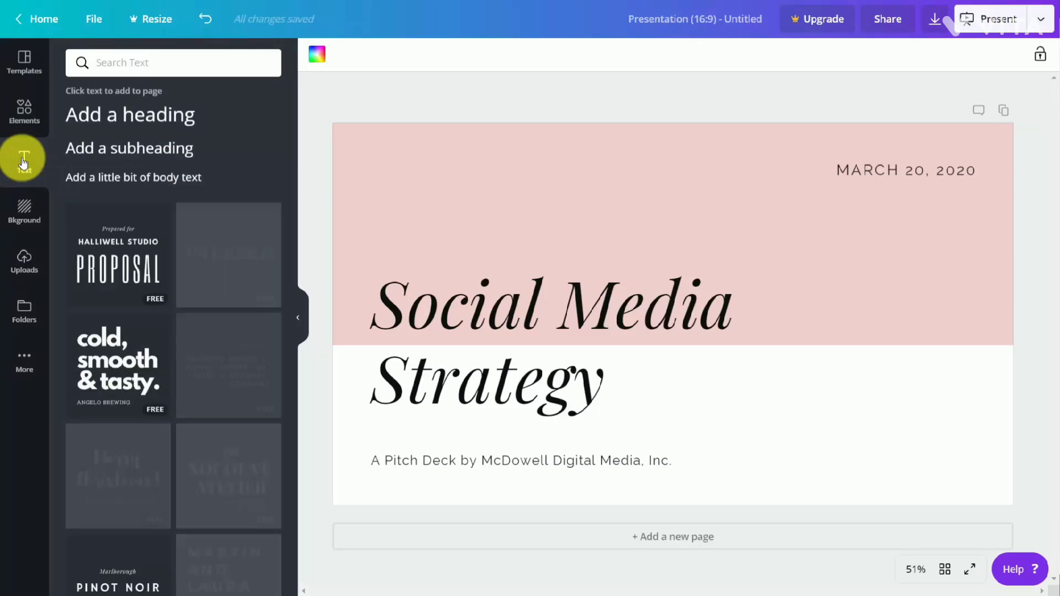
click(30, 223)
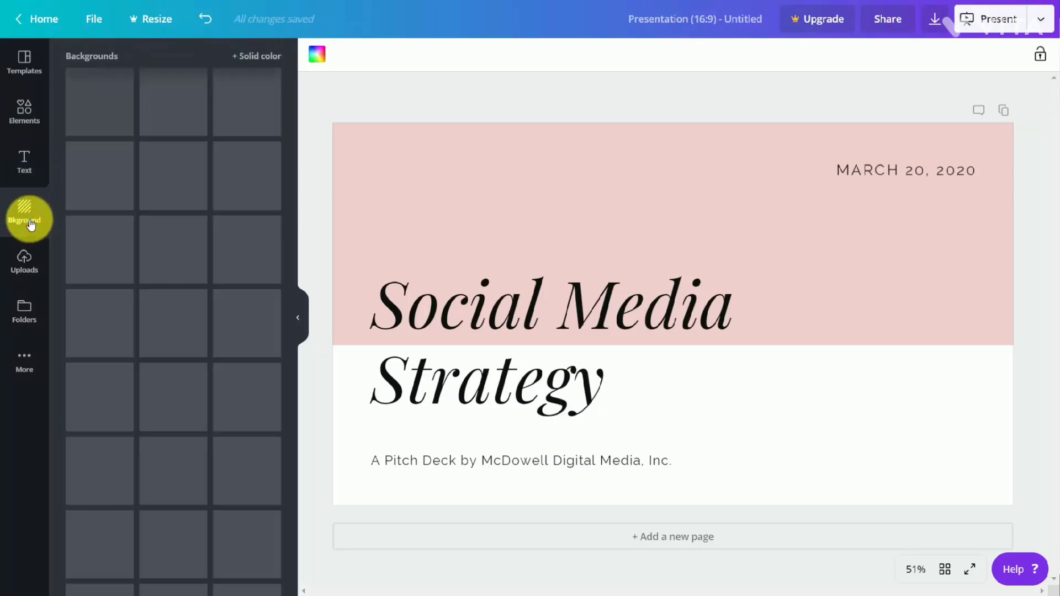
click(28, 262)
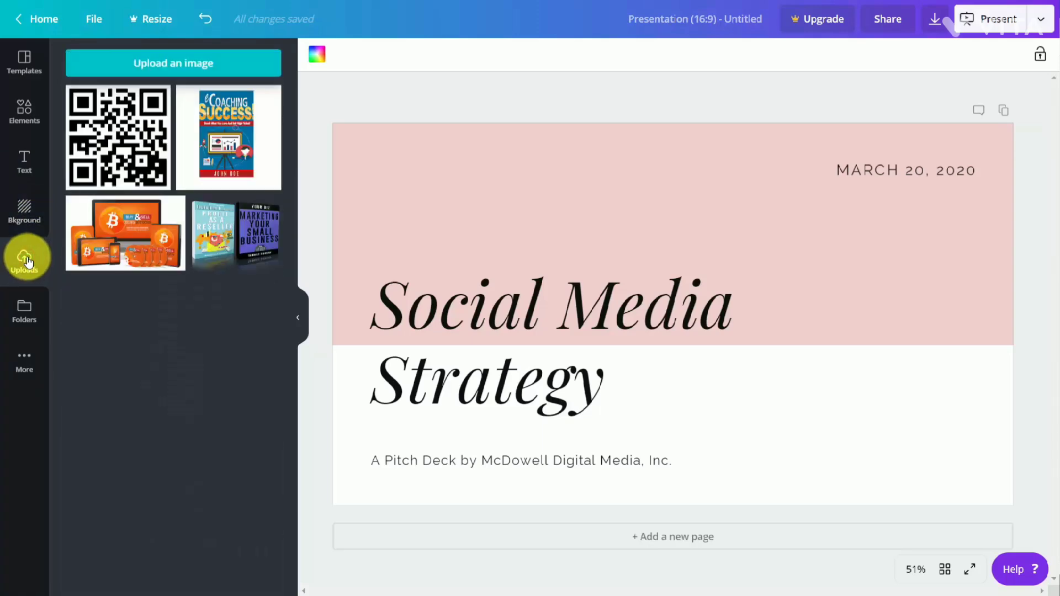
click(22, 359)
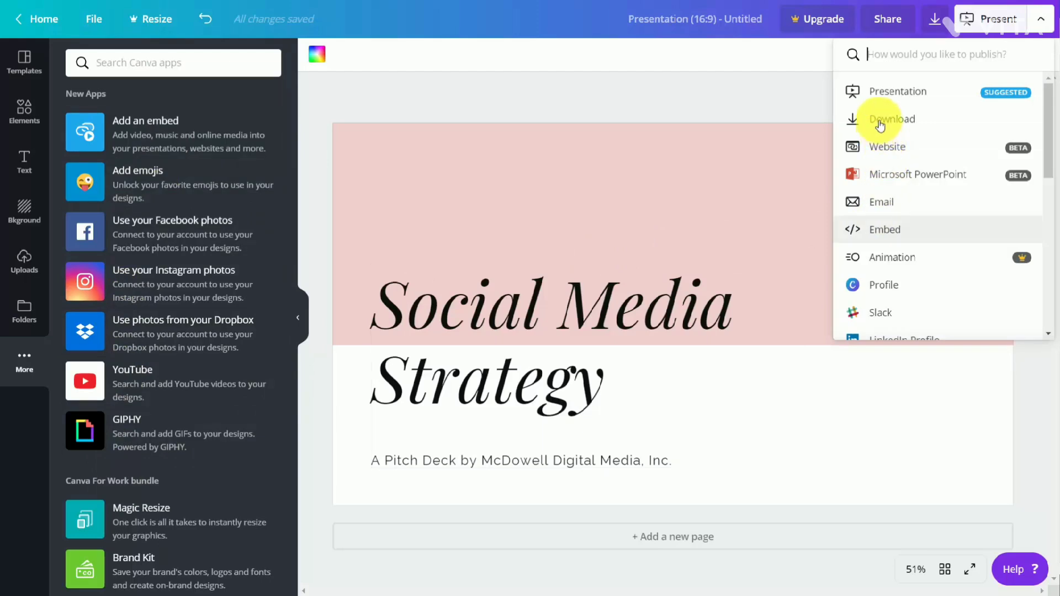
Open the presentation's download settings and show the available file types.
click(881, 93)
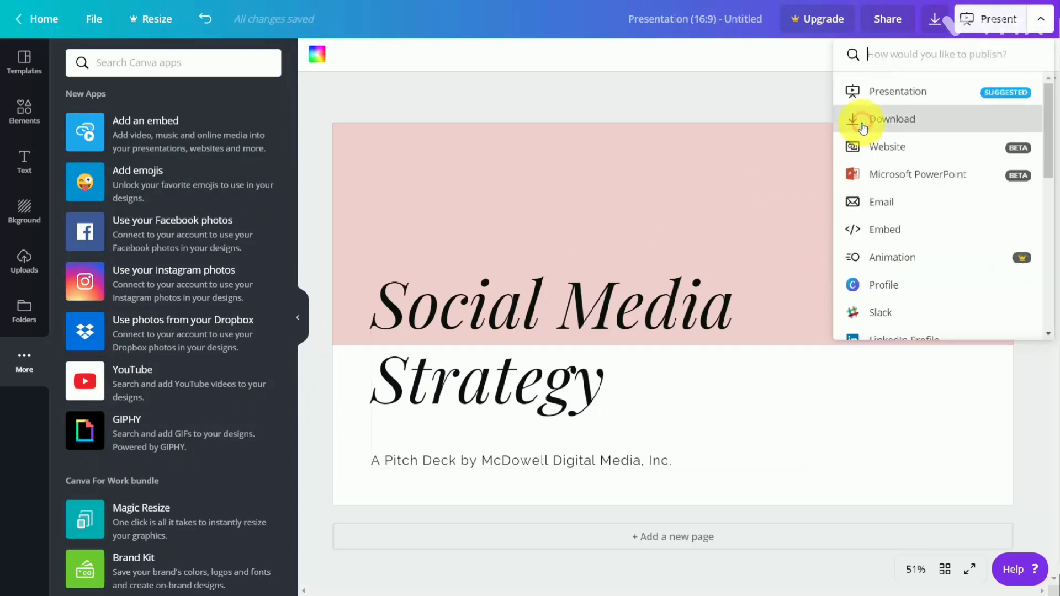
click(863, 118)
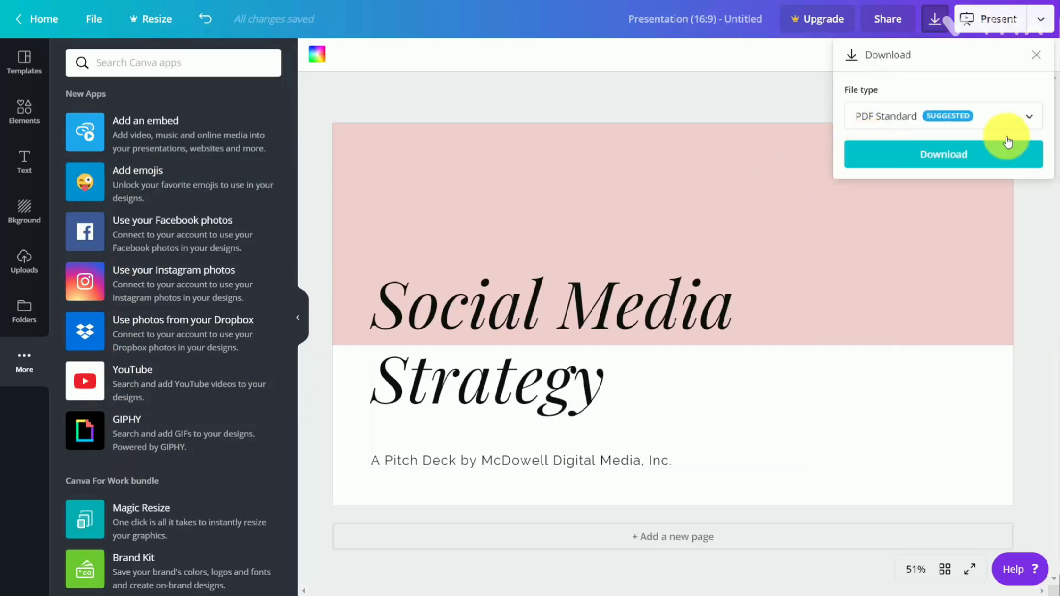
click(994, 117)
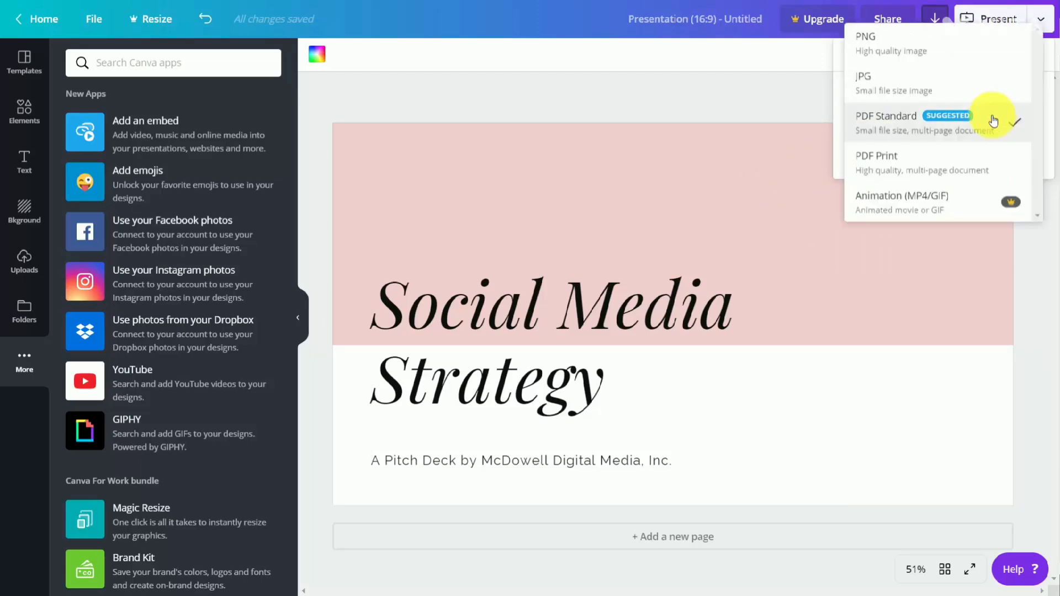